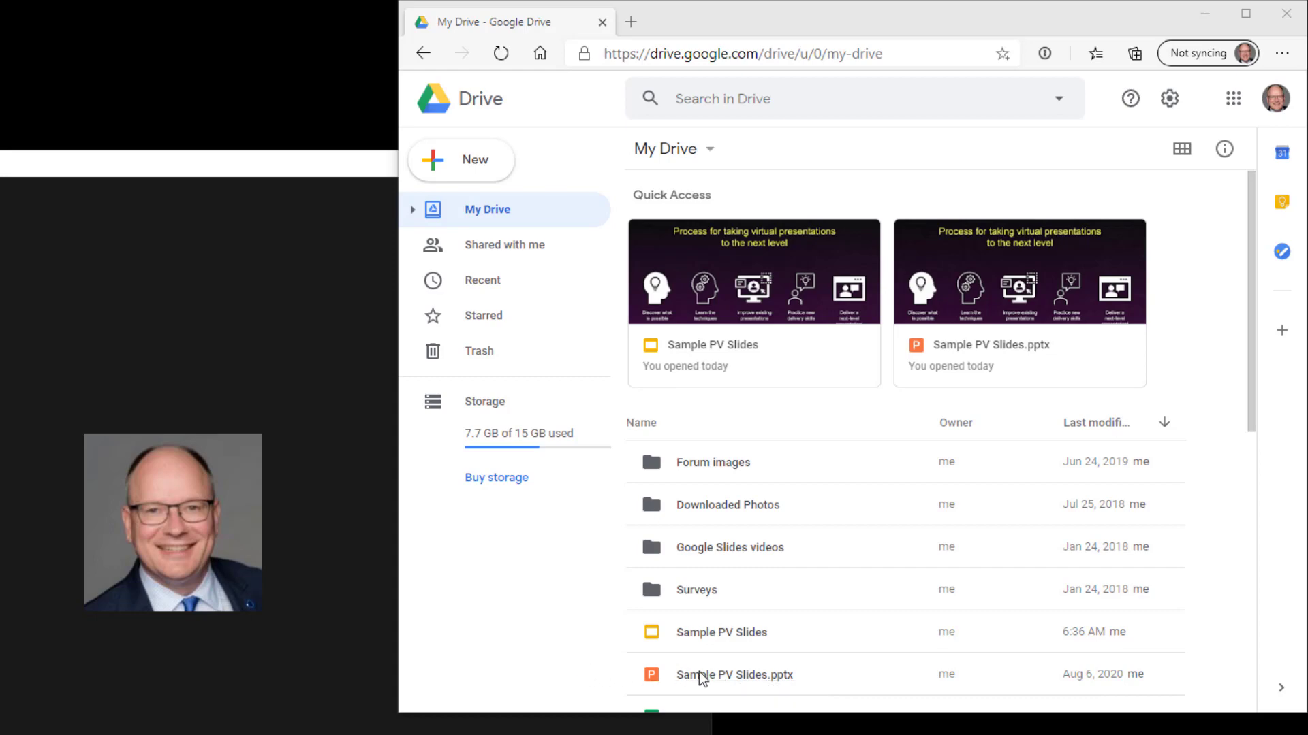
# Step: Preview Sample PV Slides.pptx in Drive and open it with Google Slides in a new tab
pyautogui.click(725, 677)
pyautogui.doubleClick(725, 678)
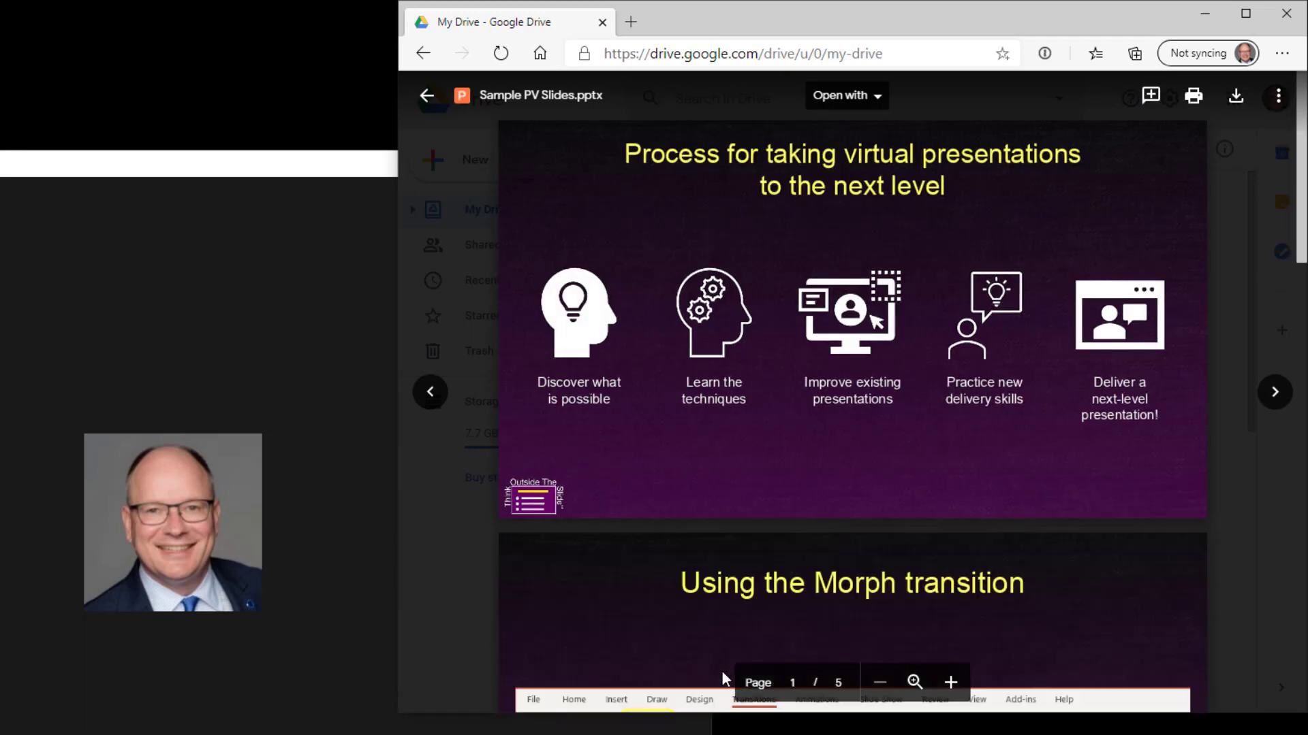
pyautogui.click(878, 98)
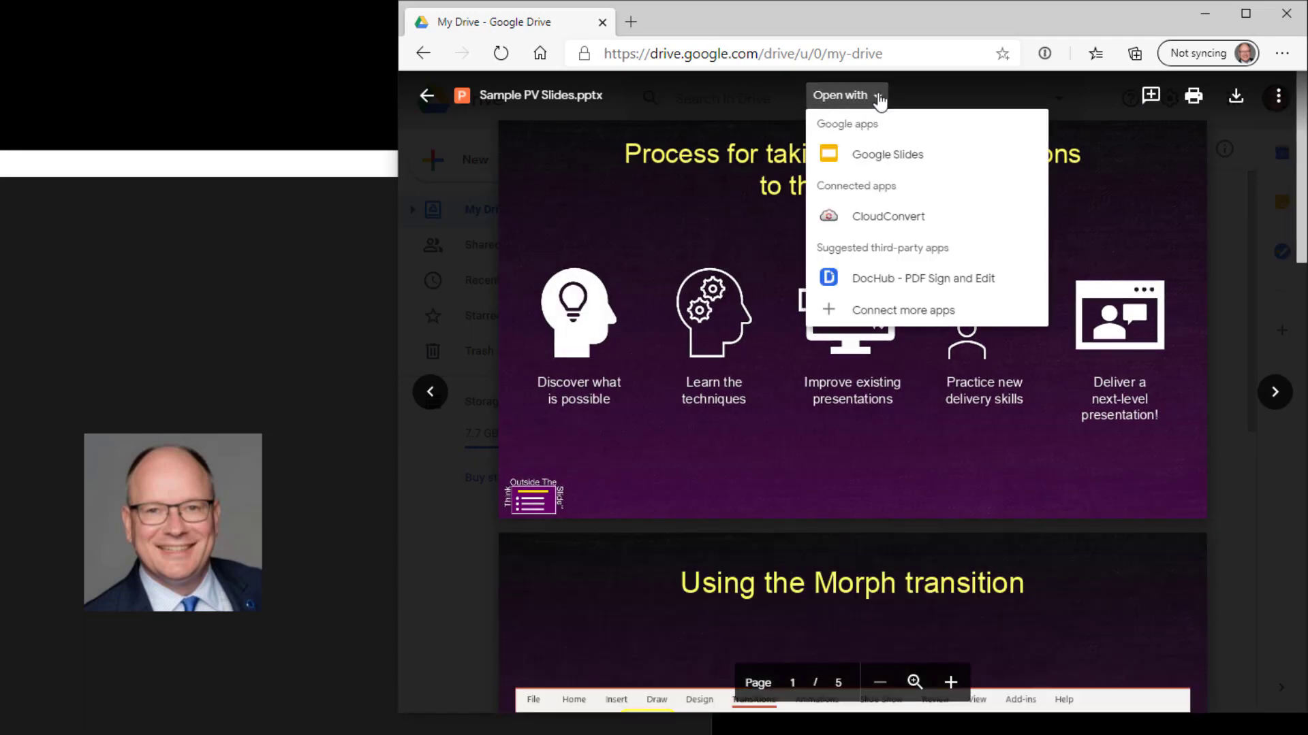
pyautogui.click(878, 158)
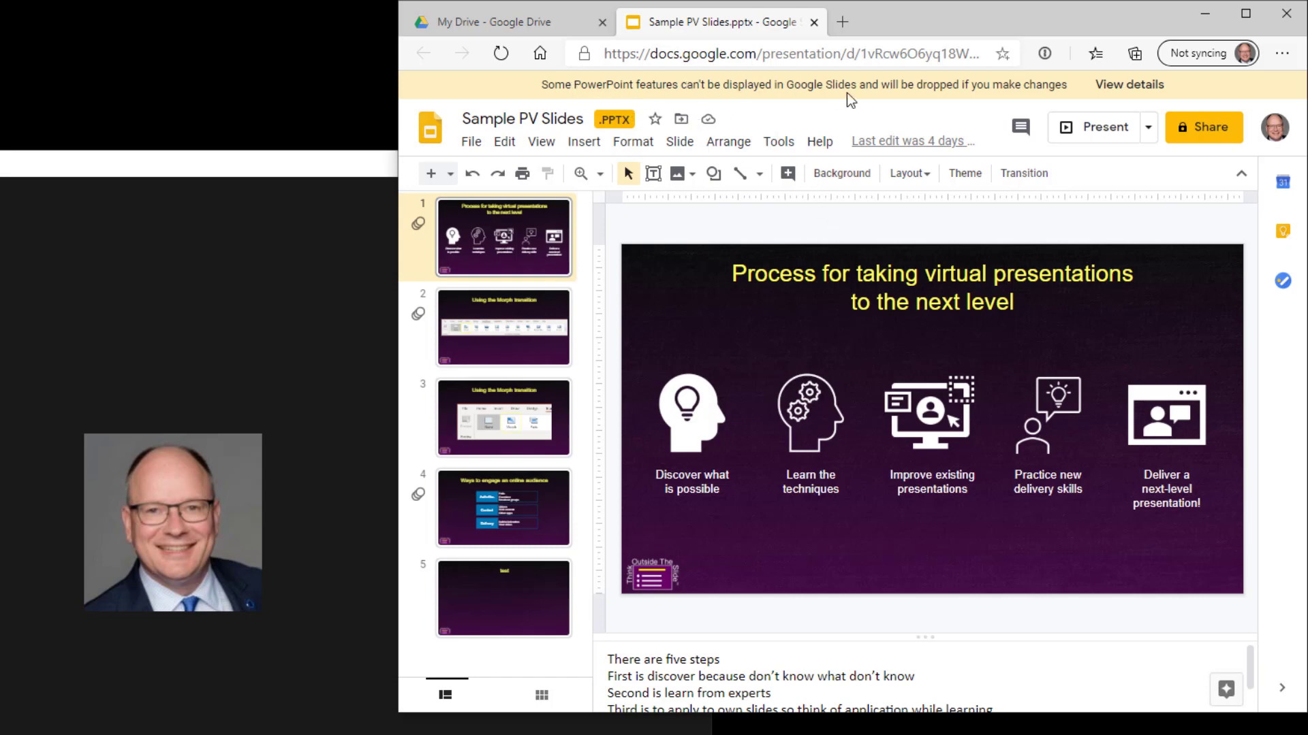
pyautogui.click(1118, 93)
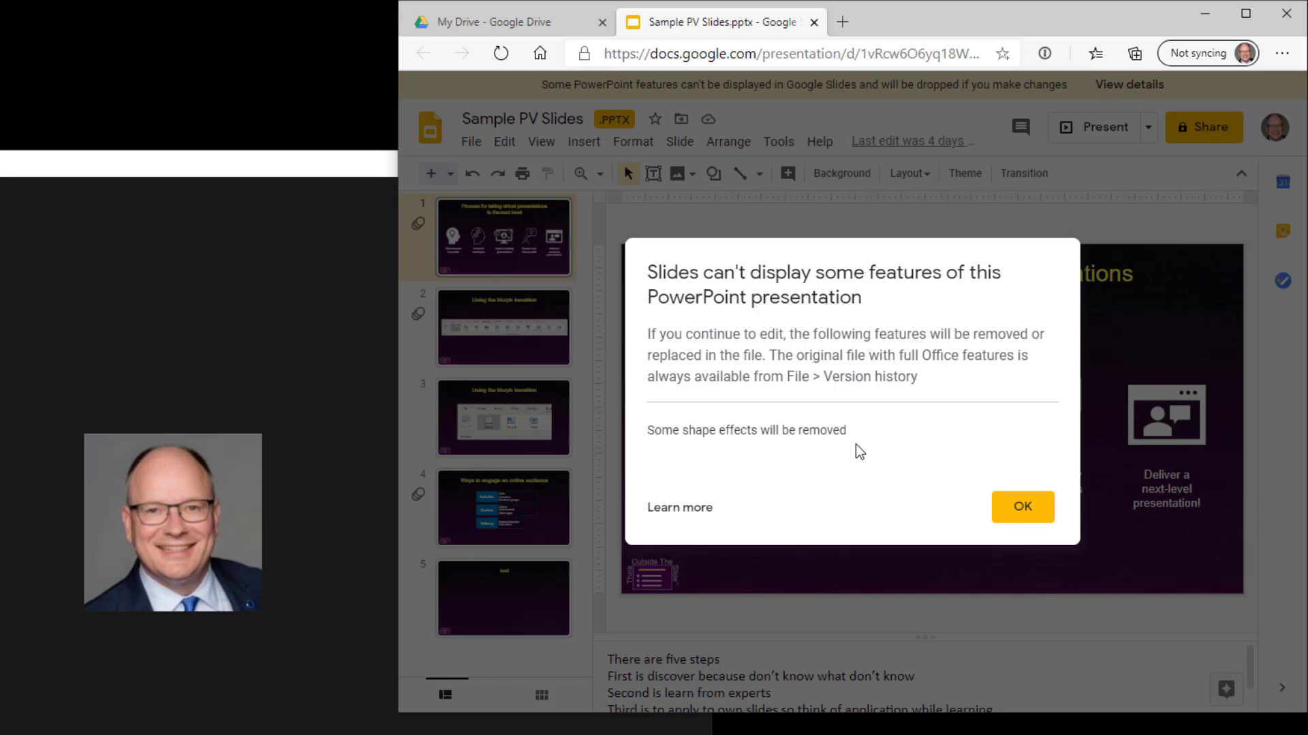
pyautogui.click(1022, 510)
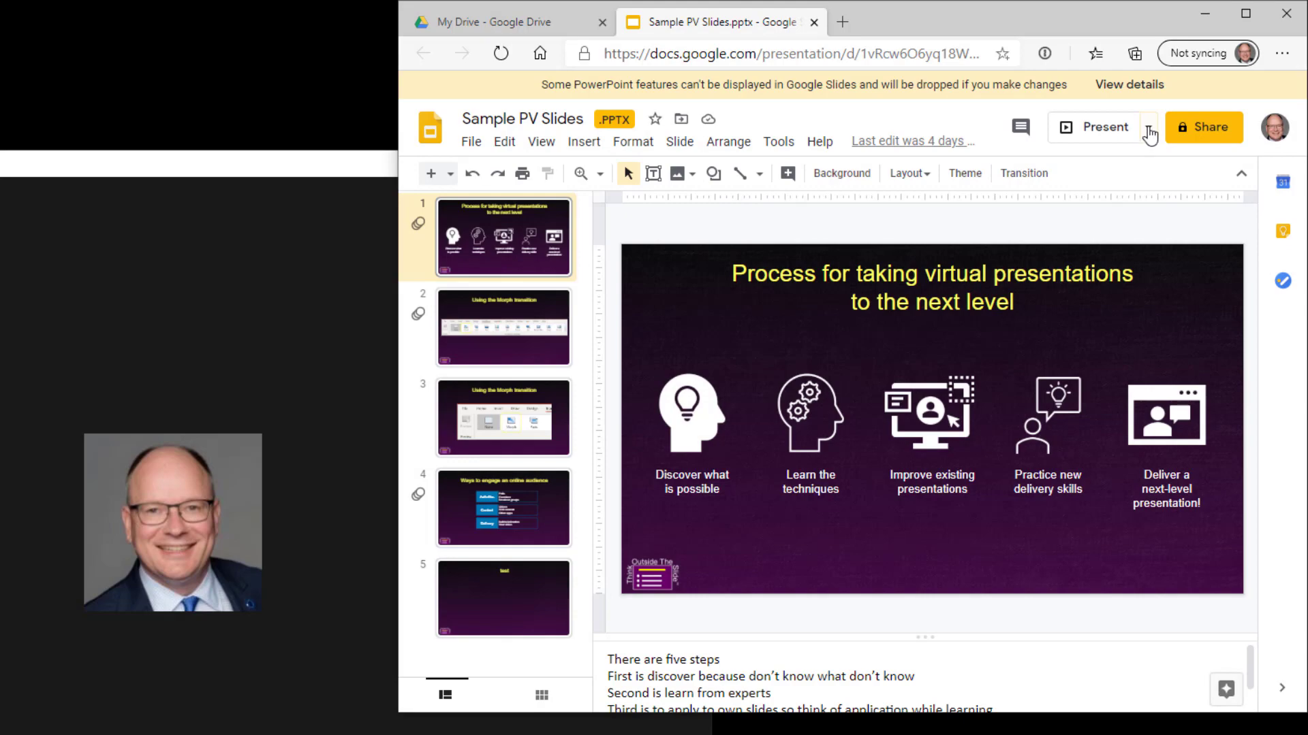
# Step: Start Presenter view, enlarge its window and slide previews, and raise the speaker notes text size twice
pyautogui.click(1149, 131)
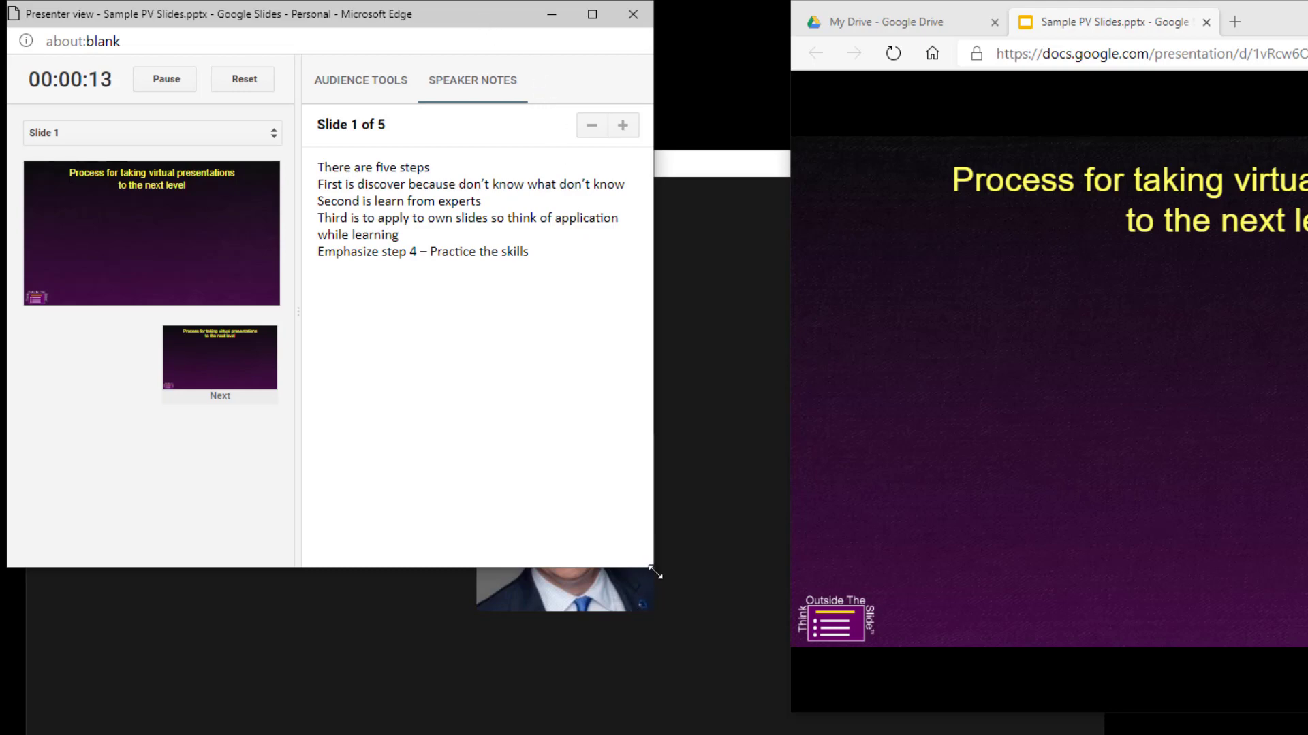
pyautogui.moveTo(655, 574); pyautogui.dragTo(750, 611)
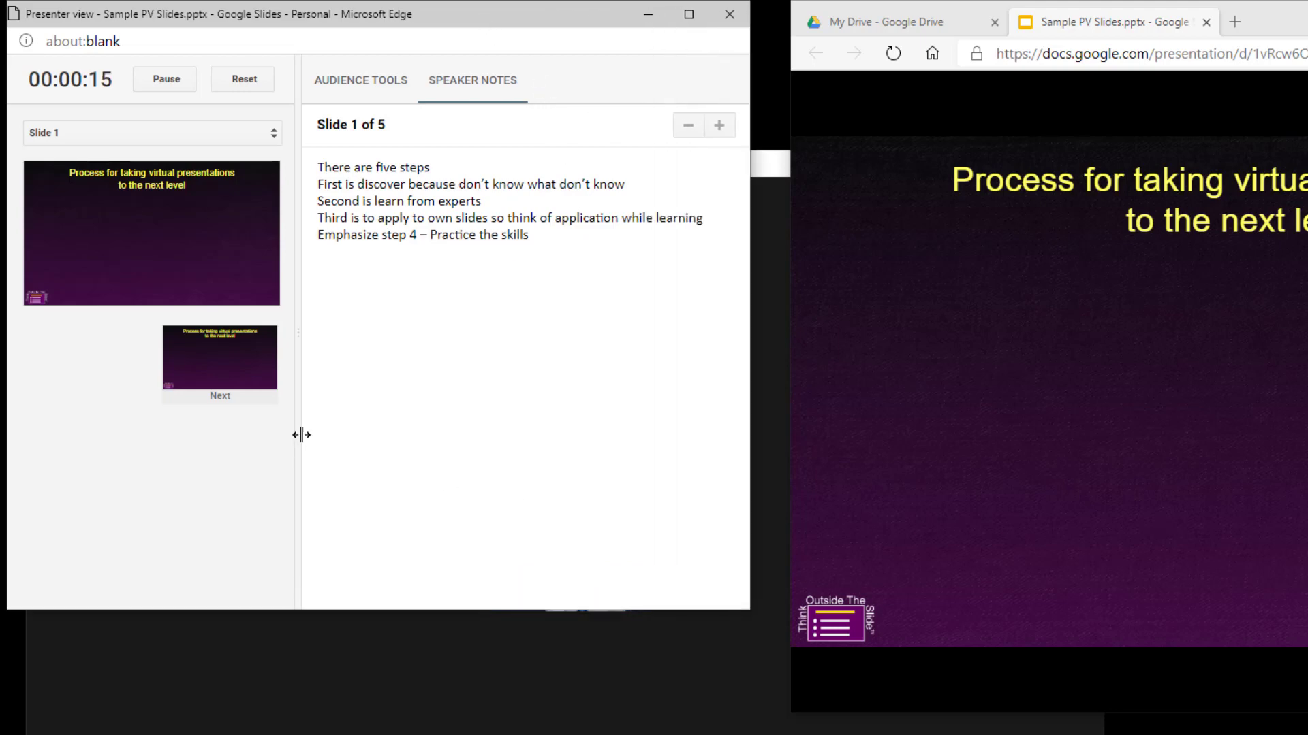
pyautogui.moveTo(301, 435); pyautogui.dragTo(397, 439)
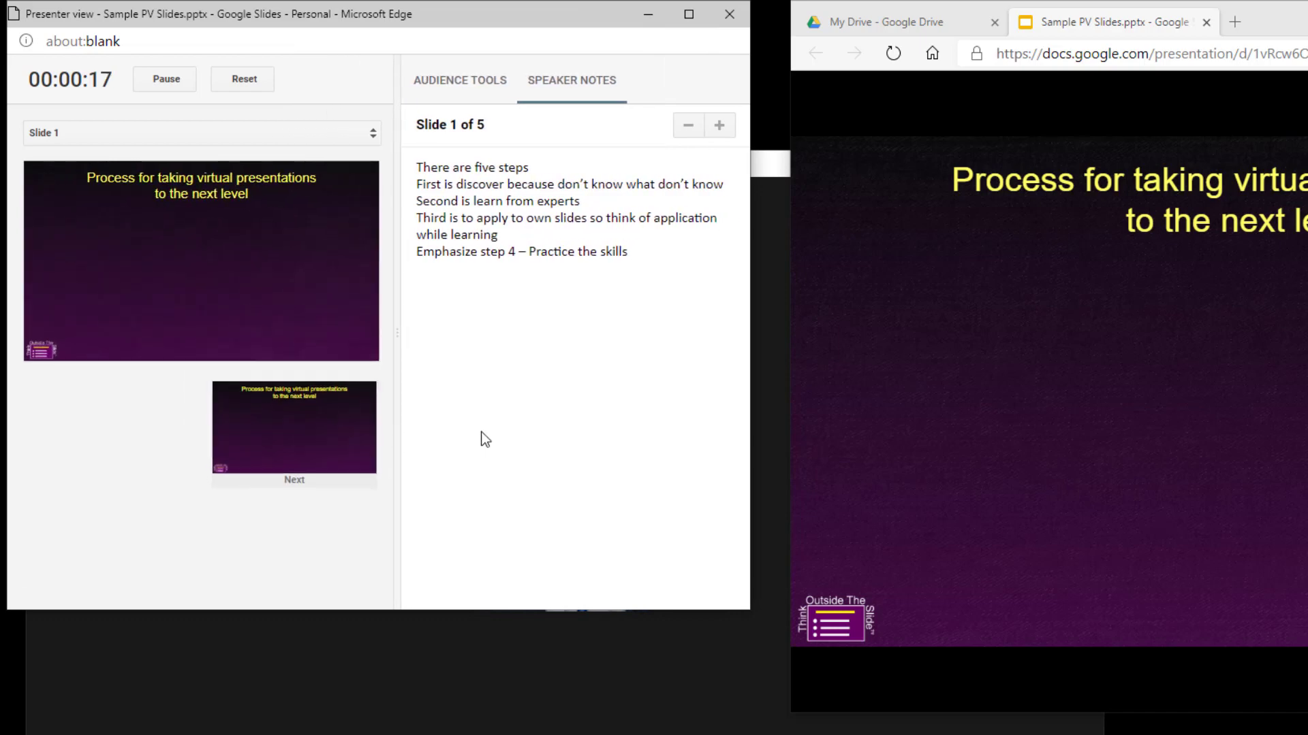
pyautogui.click(716, 125)
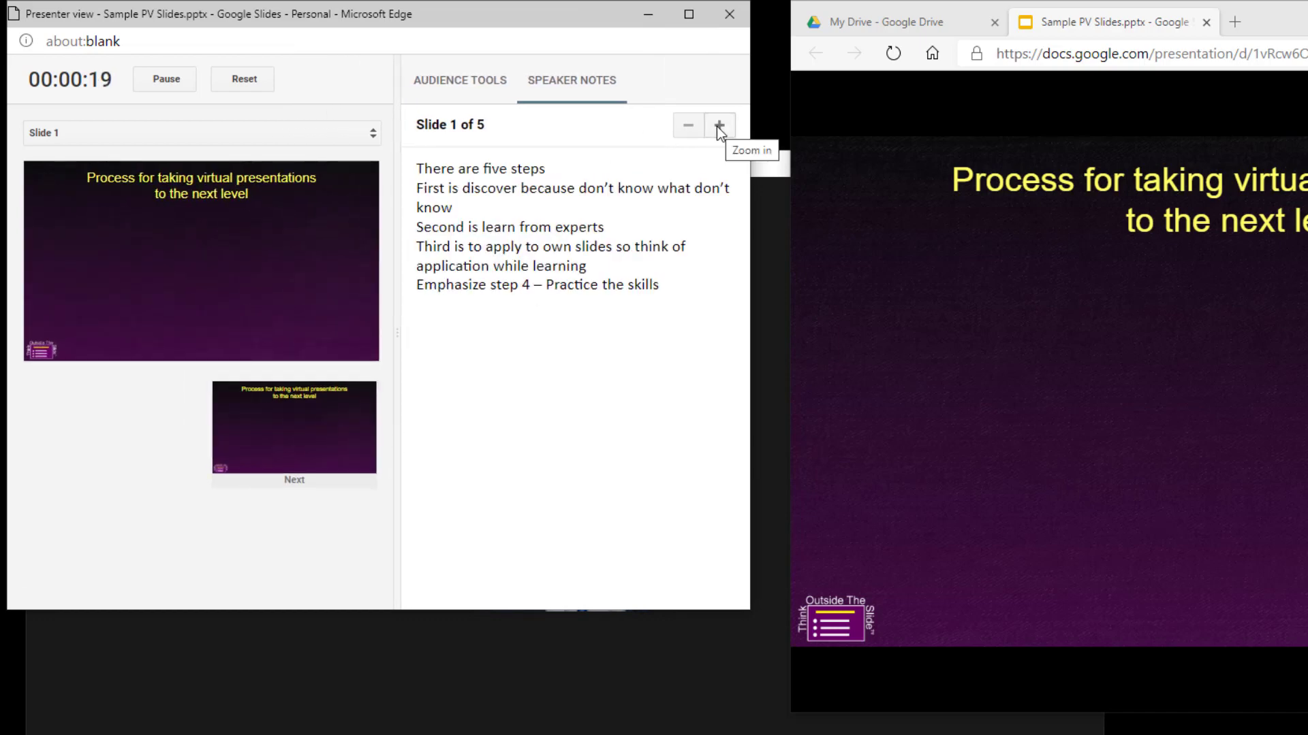
pyautogui.click(716, 125)
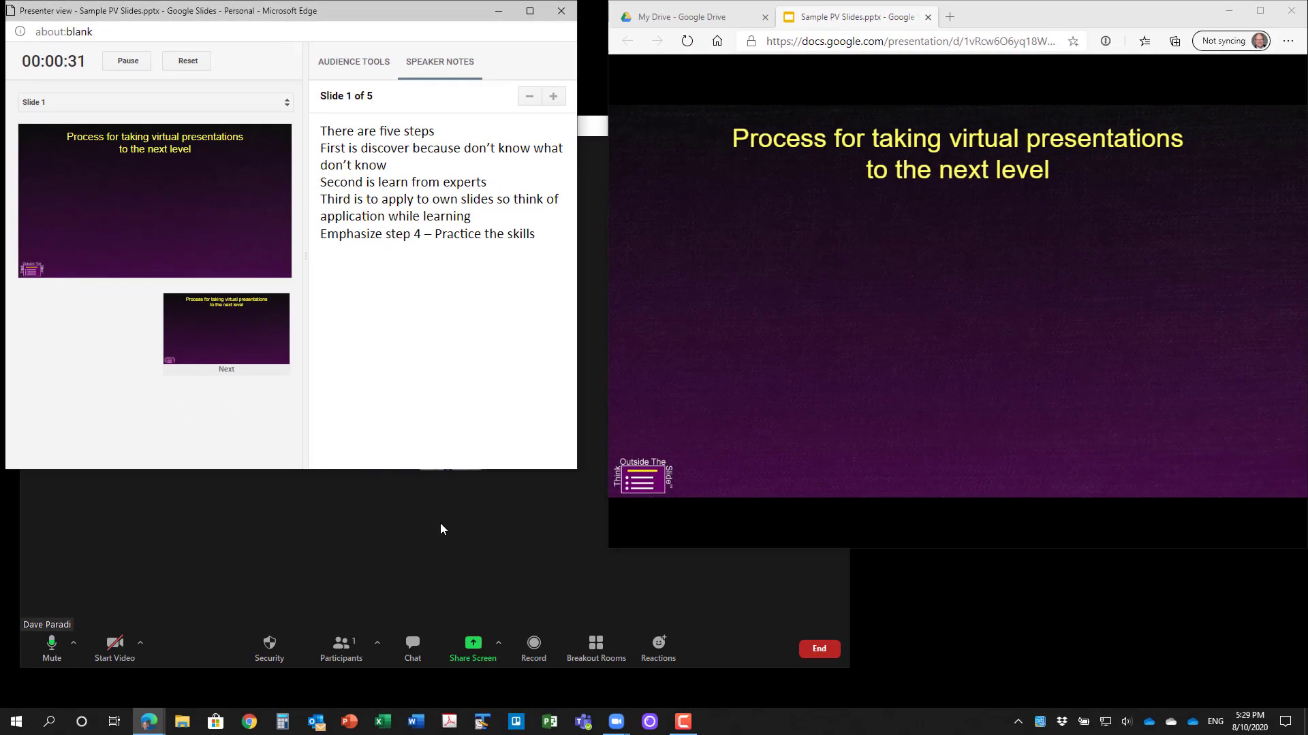
# Step: Share only the Sample PV Slides browser window in the Zoom meeting
pyautogui.click(440, 531)
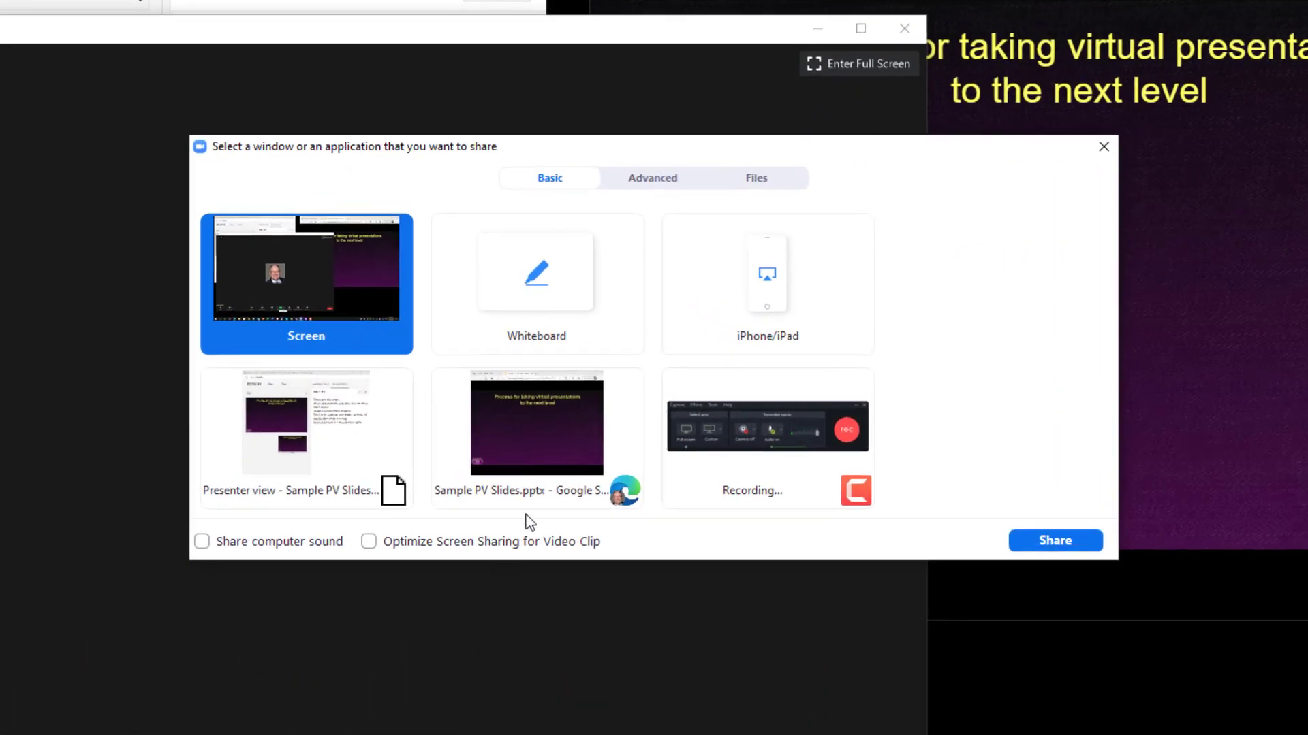
pyautogui.click(551, 434)
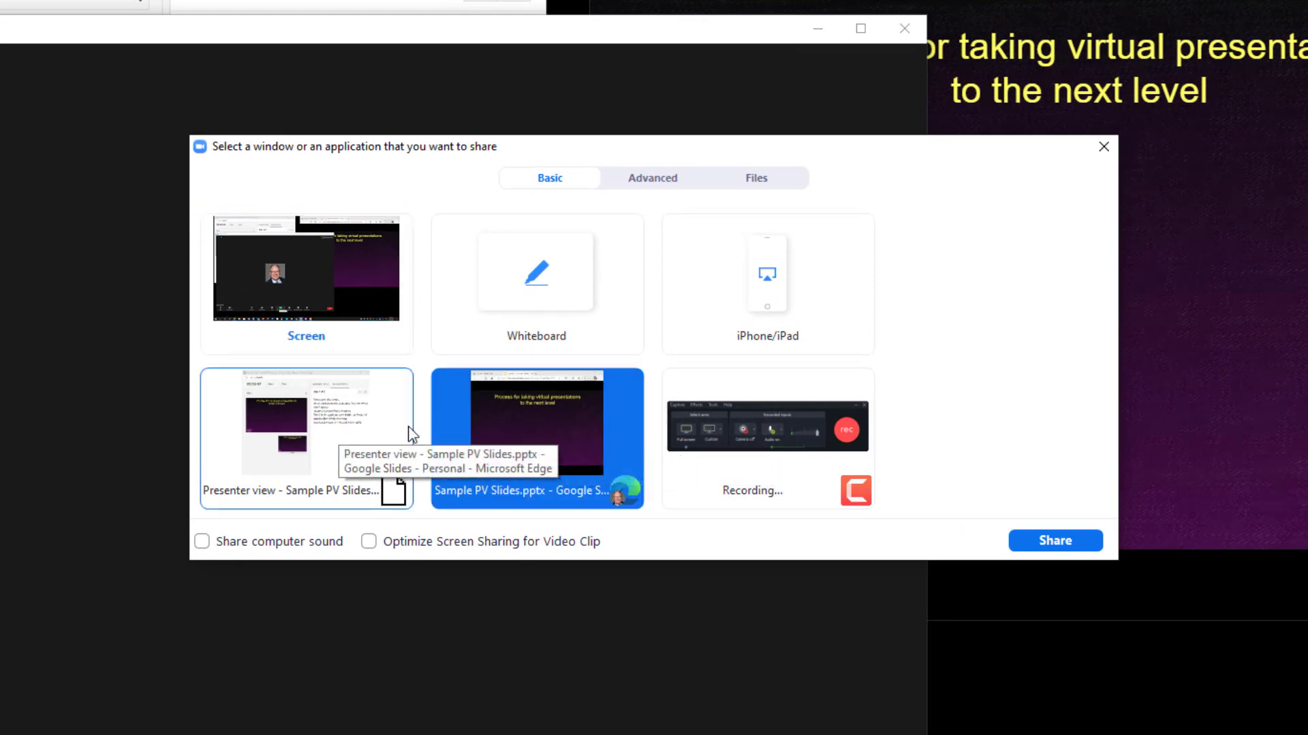
pyautogui.click(1045, 540)
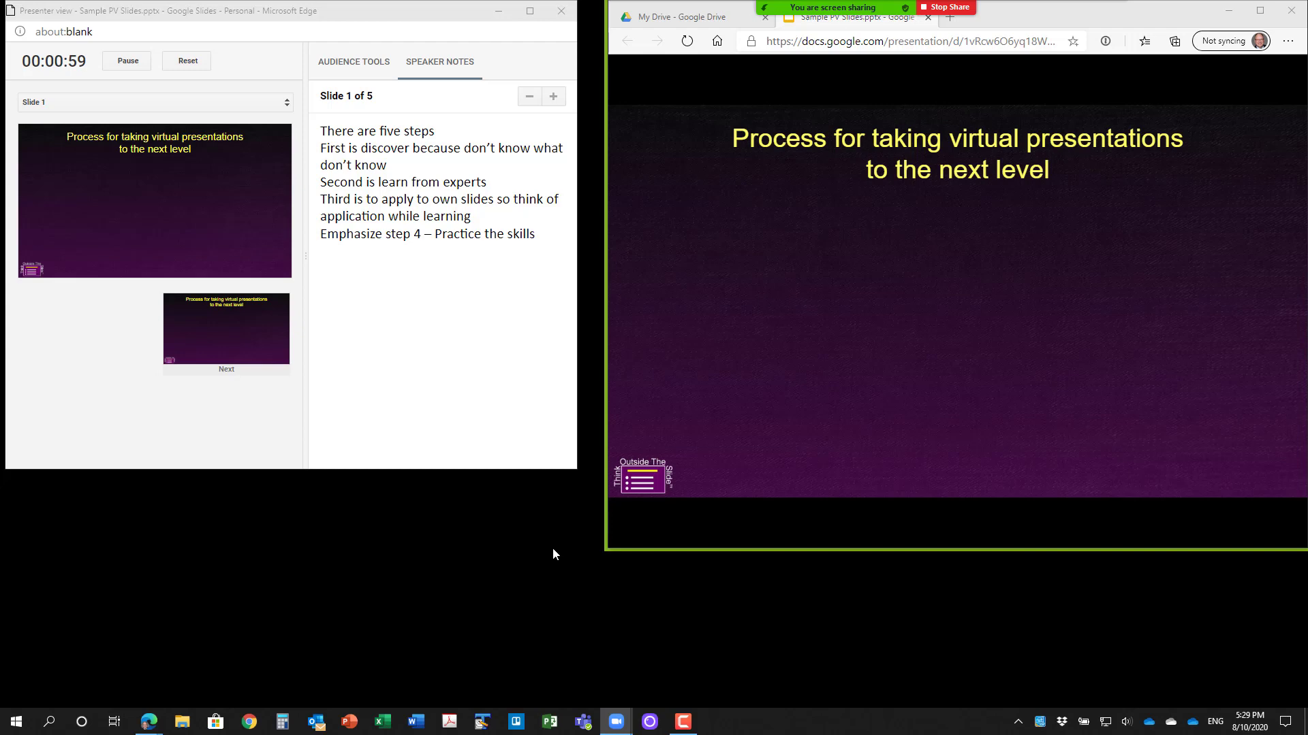
# Step: Start Zoom's Record on this Computer, then refocus the shared slideshow window
pyautogui.moveTo(943, 11)
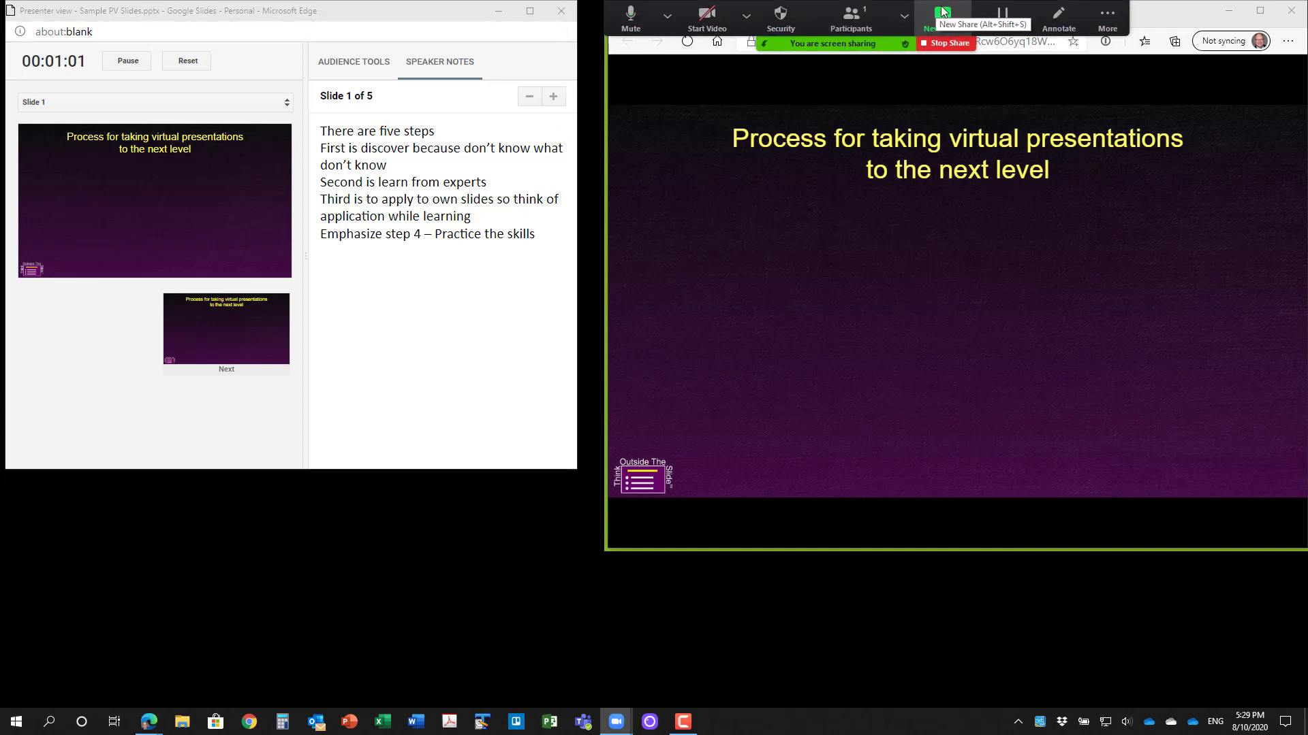
pyautogui.click(1107, 17)
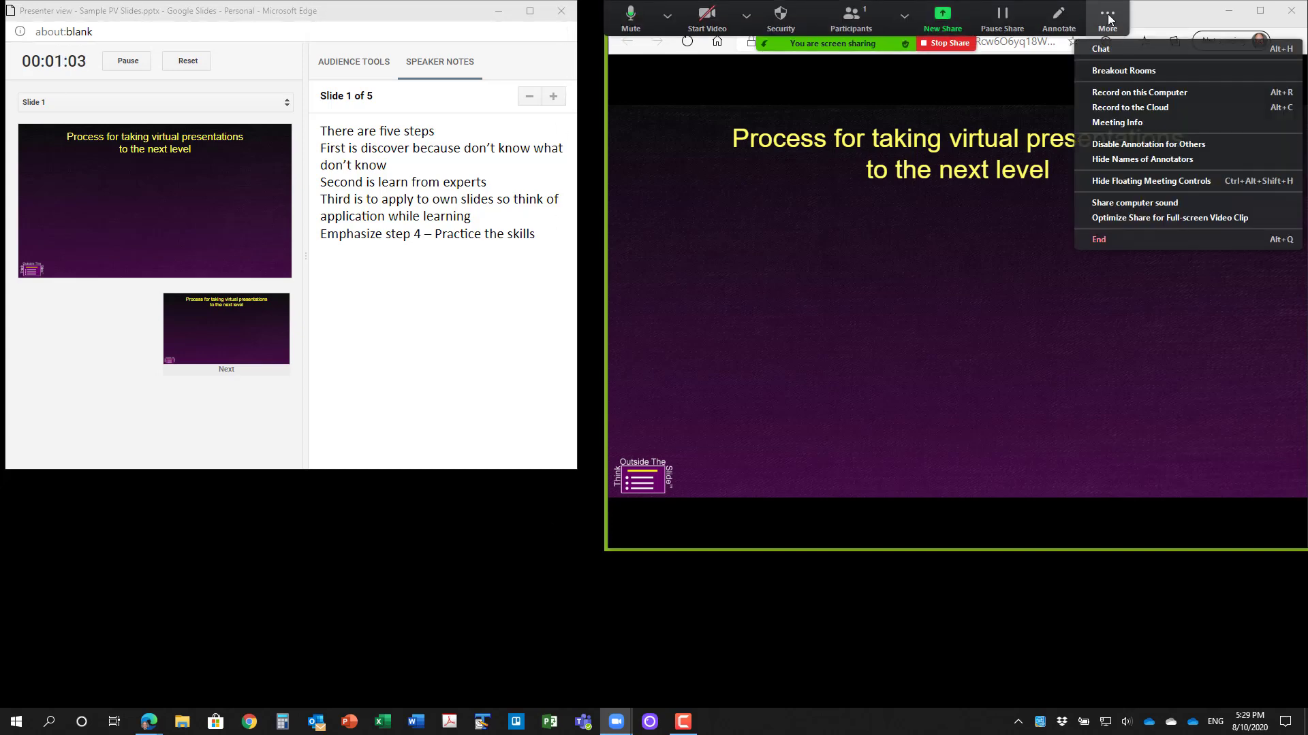
pyautogui.click(1121, 92)
pyautogui.click(1105, 9)
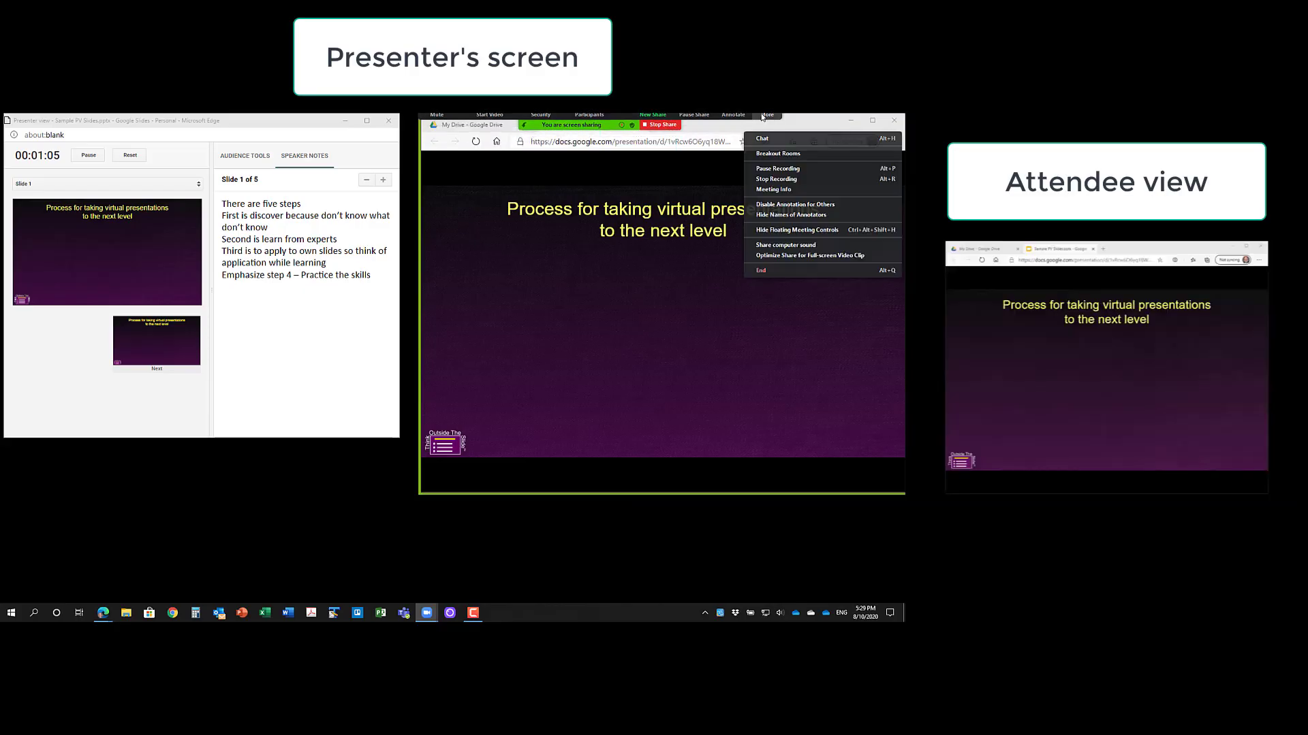
pyautogui.click(762, 117)
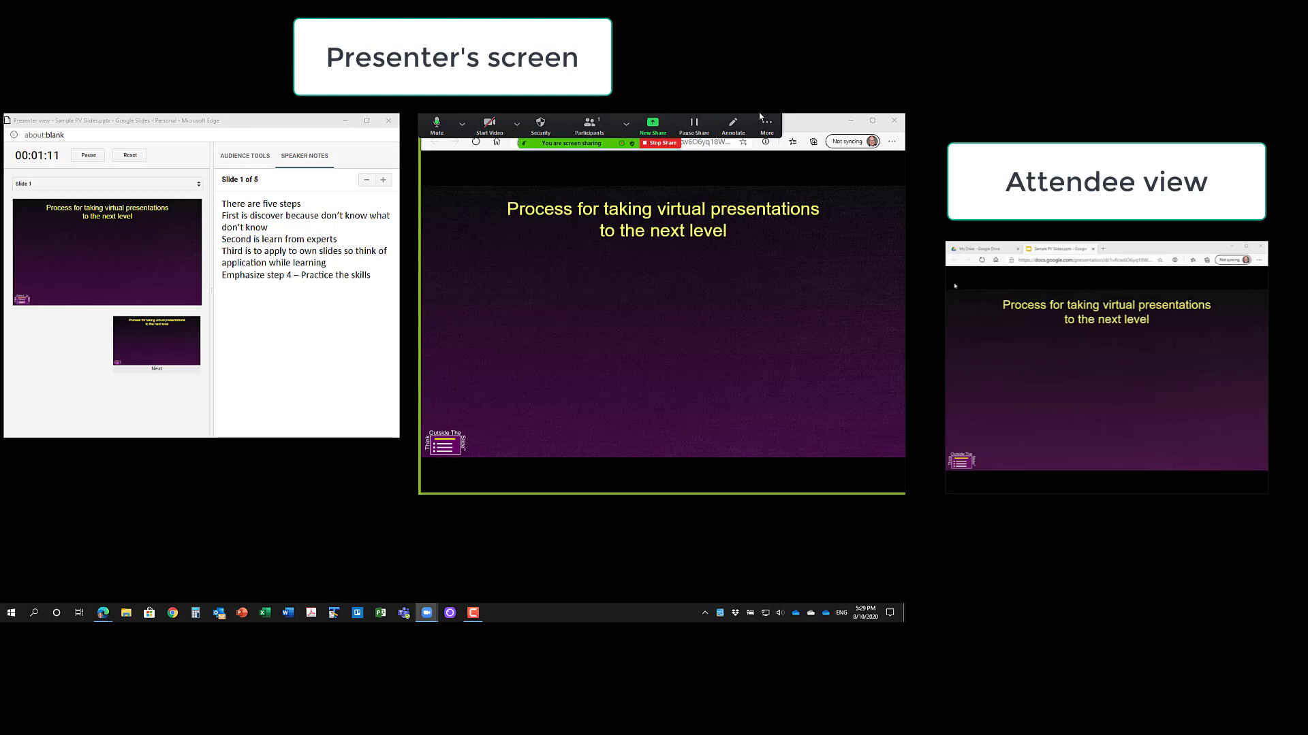
pyautogui.click(815, 123)
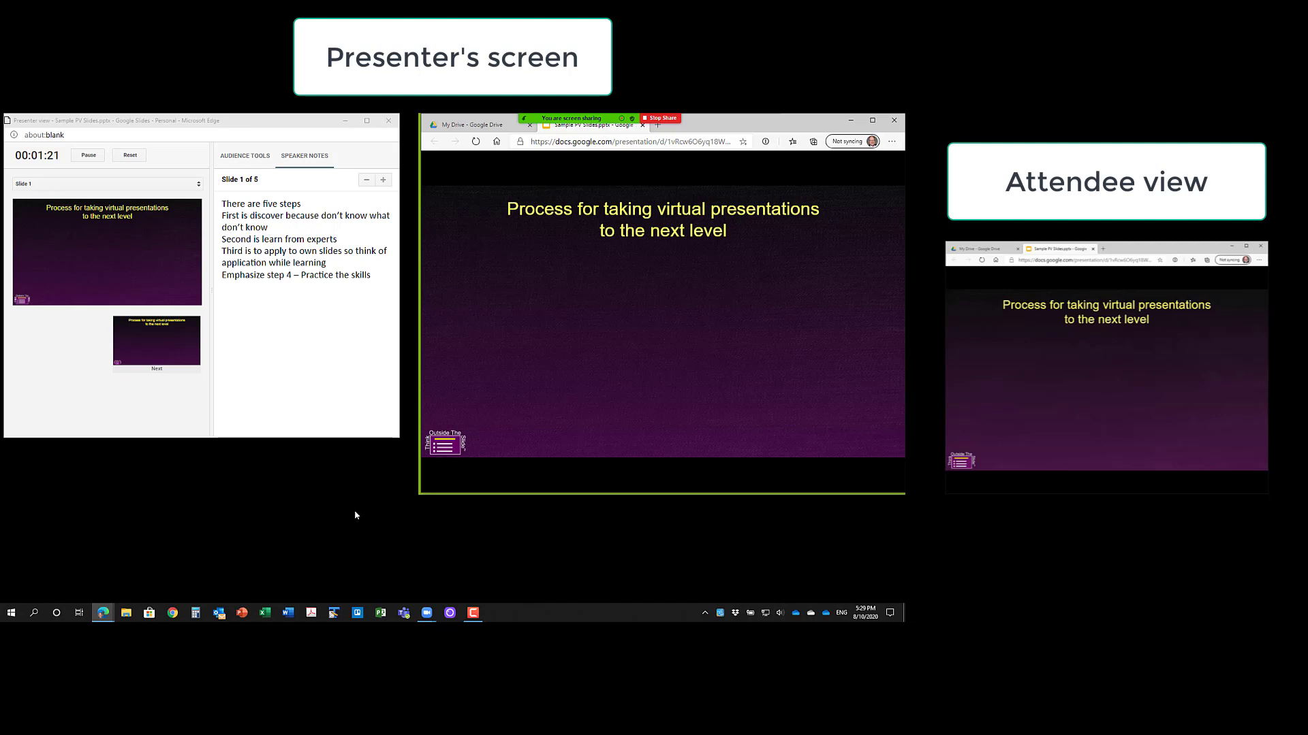
# Step: Advance slide 1's animations to reveal the Discover, Learn and Improve steps
pyautogui.press('Right')
pyautogui.press('Right')
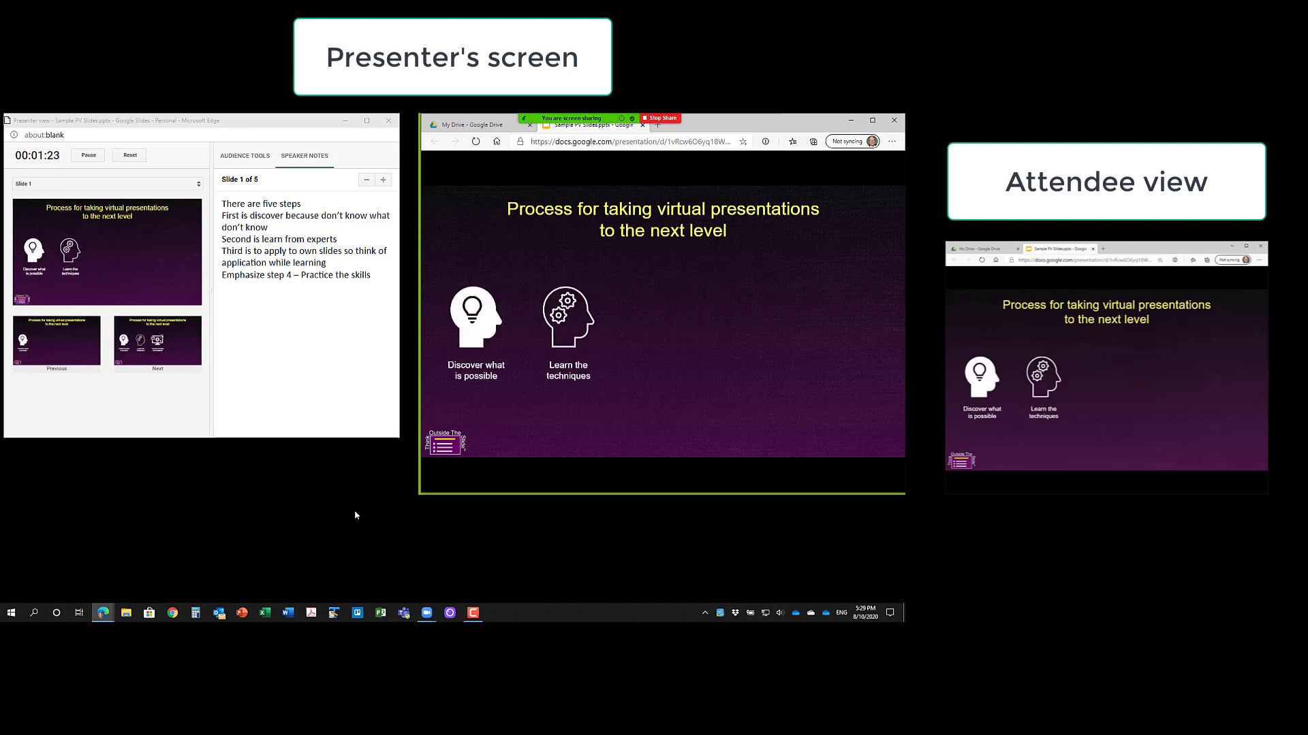
pyautogui.press('Right')
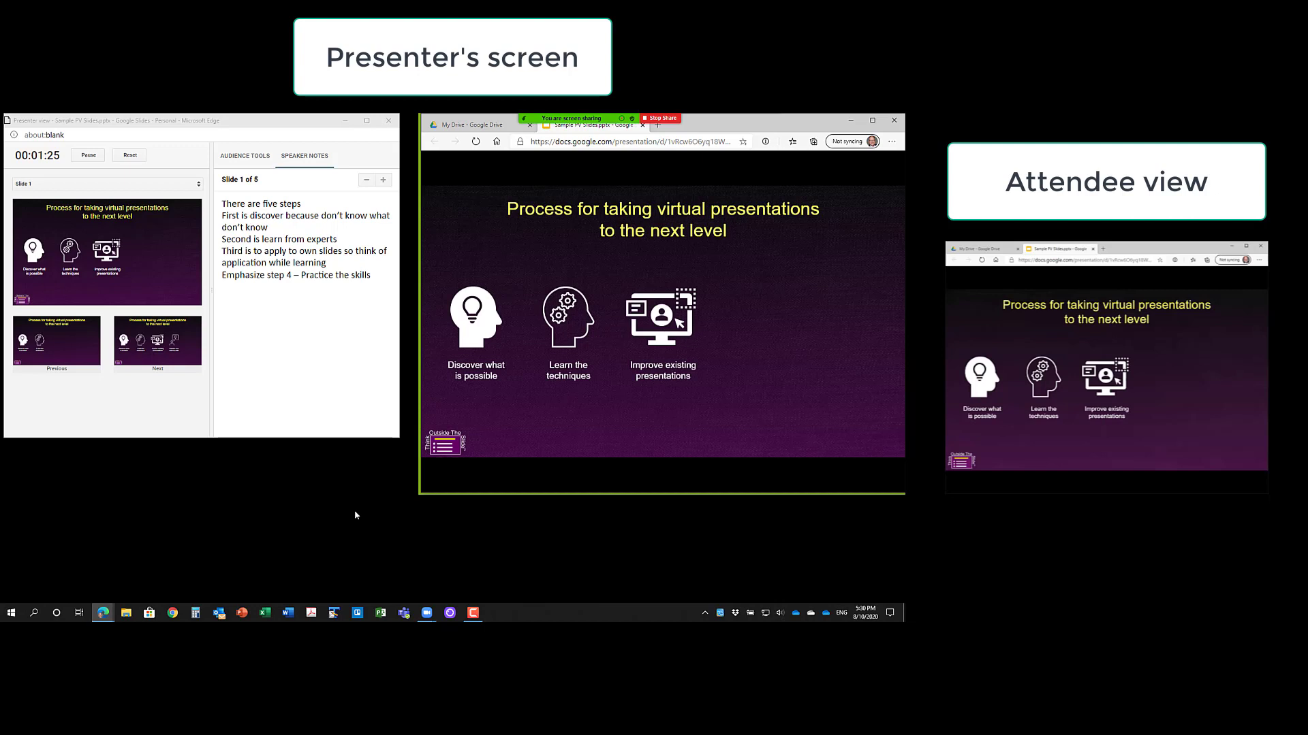
pyautogui.press('Right')
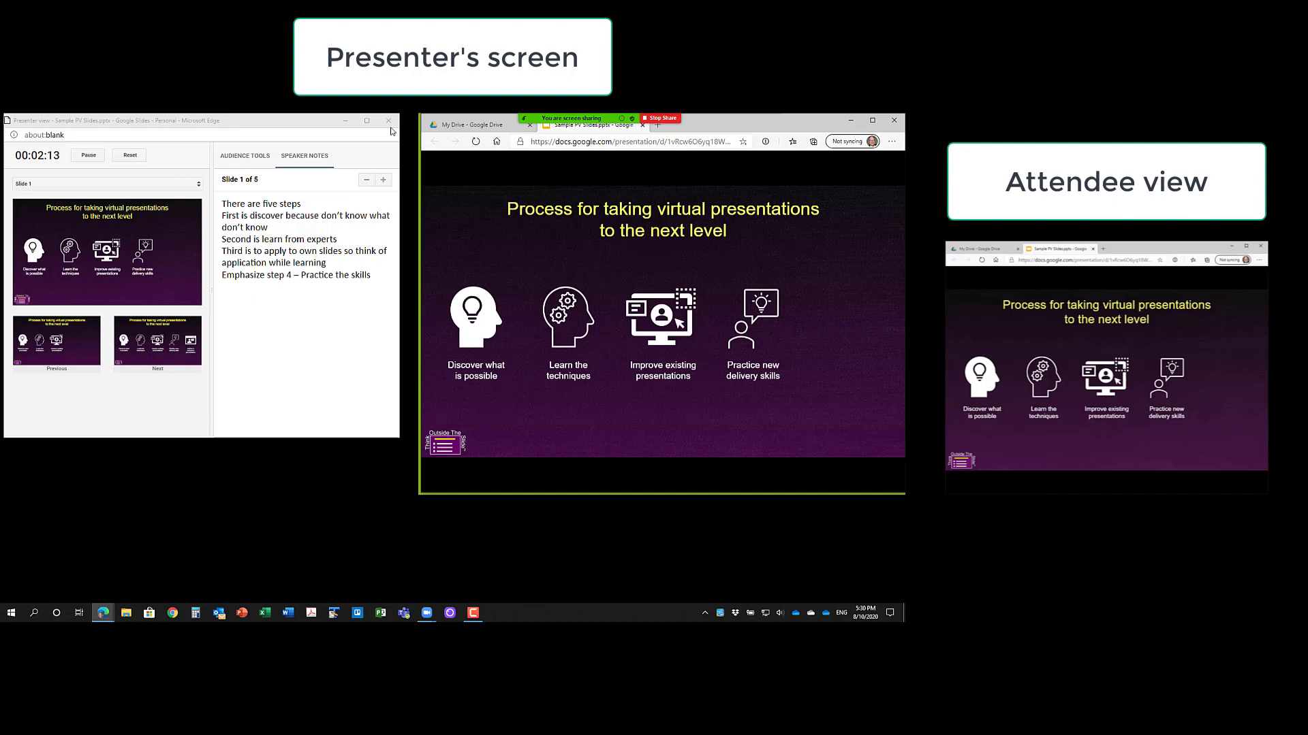
# Step: Stop screen sharing in Zoom and bring the slideshow window back in front
pyautogui.moveTo(613, 120)
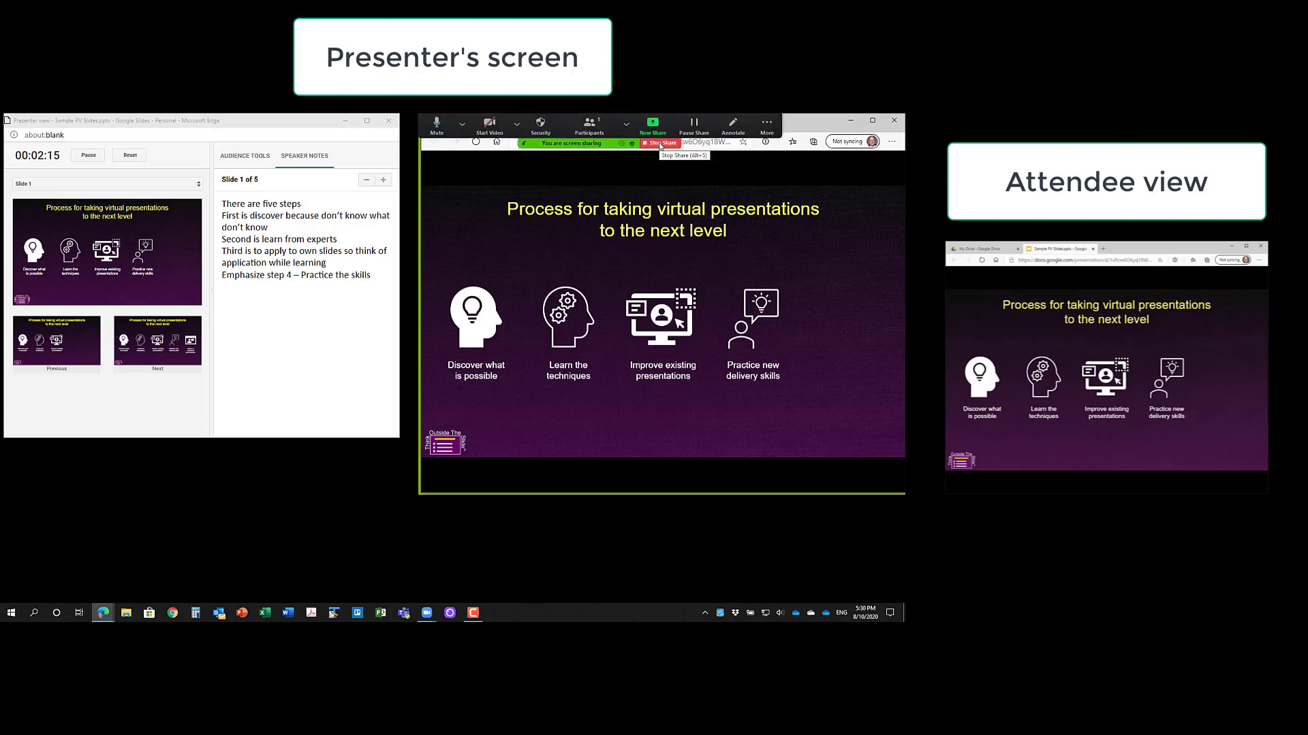
pyautogui.click(660, 143)
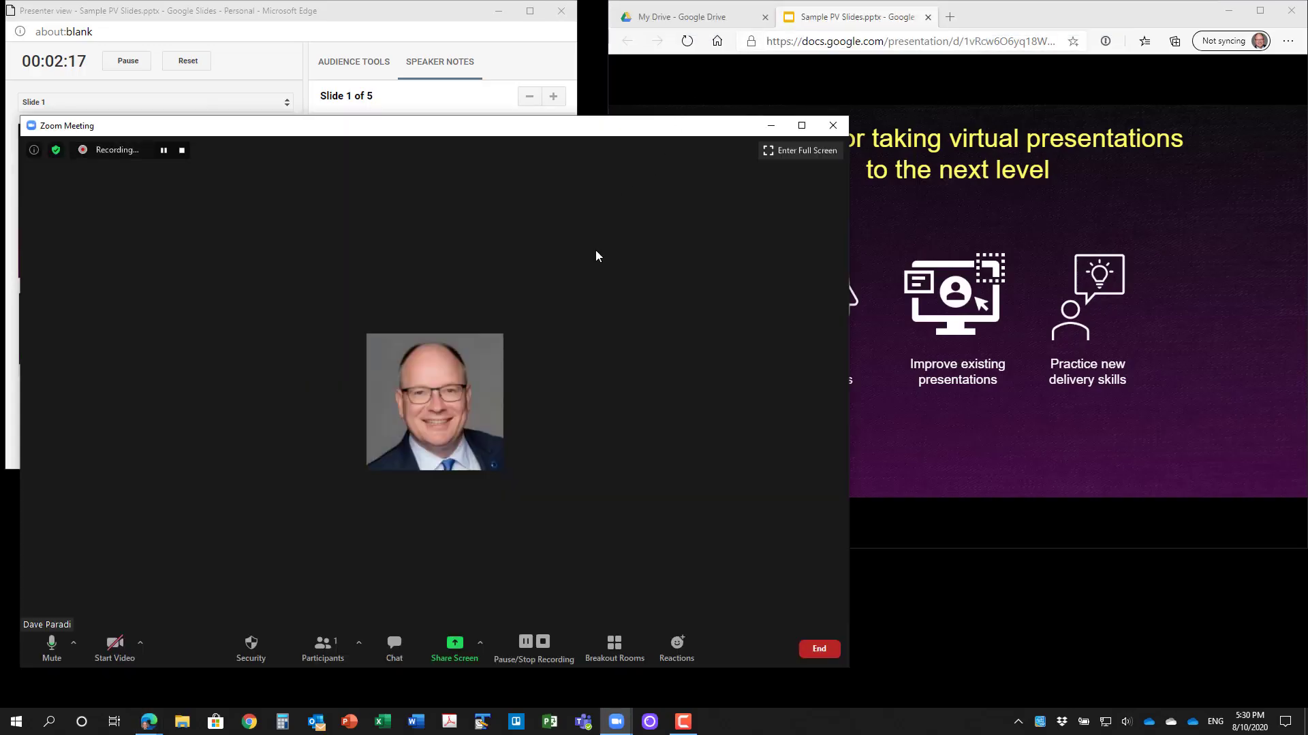
pyautogui.click(667, 78)
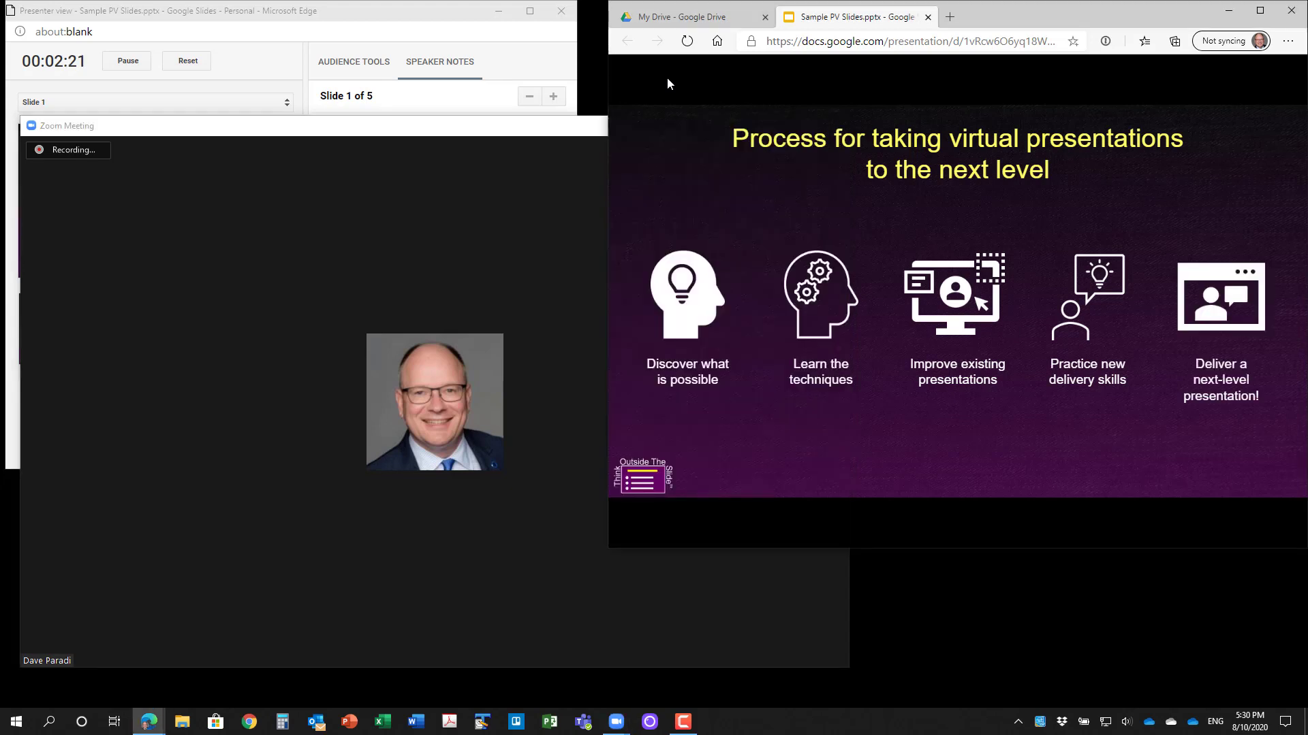
# Step: Toggle the laser pointer on and off, then open and close the slide list, staying on slide 1
pyautogui.moveTo(808, 514)
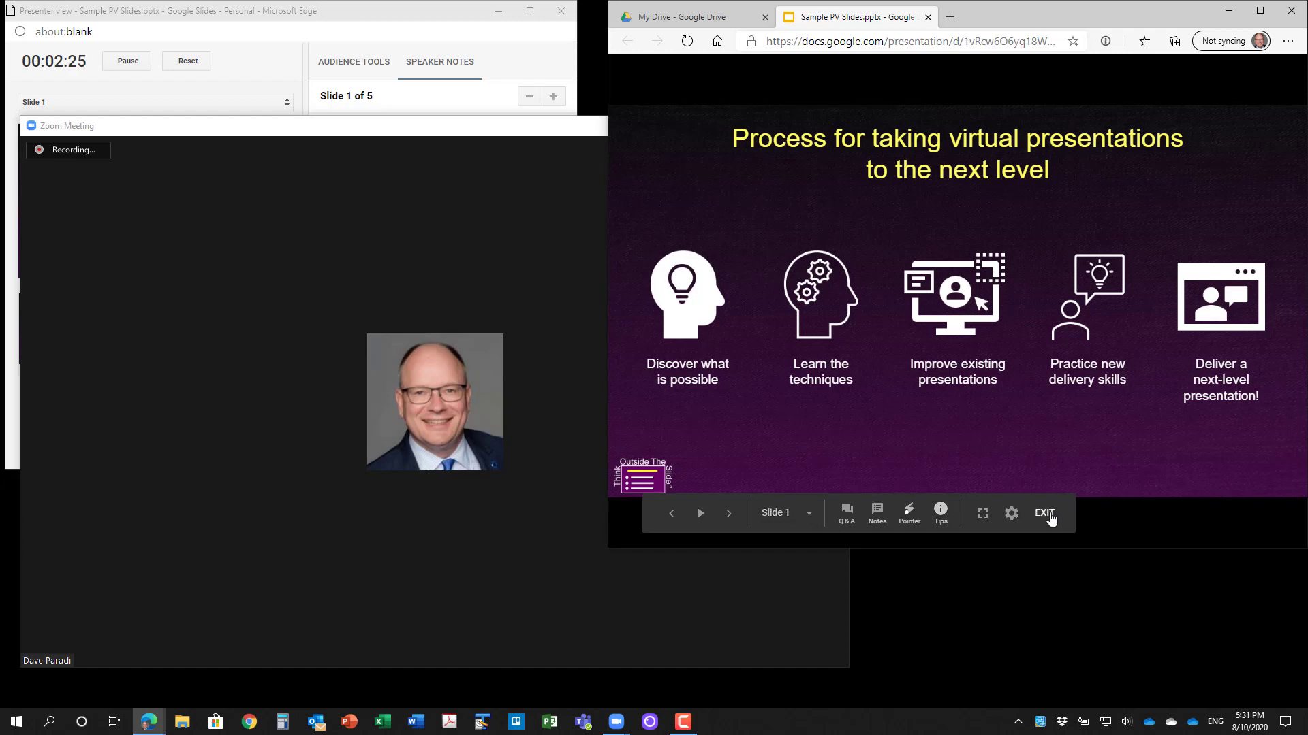
pyautogui.click(910, 509)
pyautogui.click(907, 515)
pyautogui.click(809, 511)
pyautogui.click(809, 514)
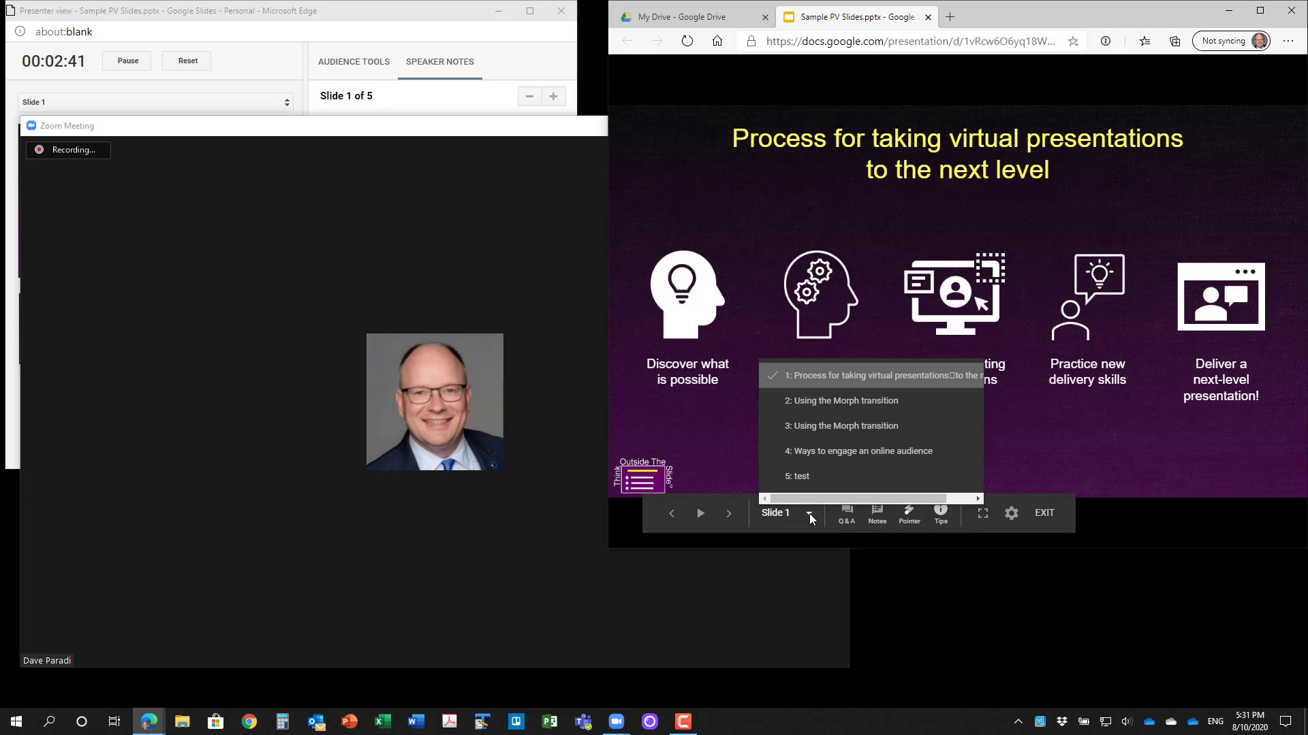
pyautogui.click(809, 513)
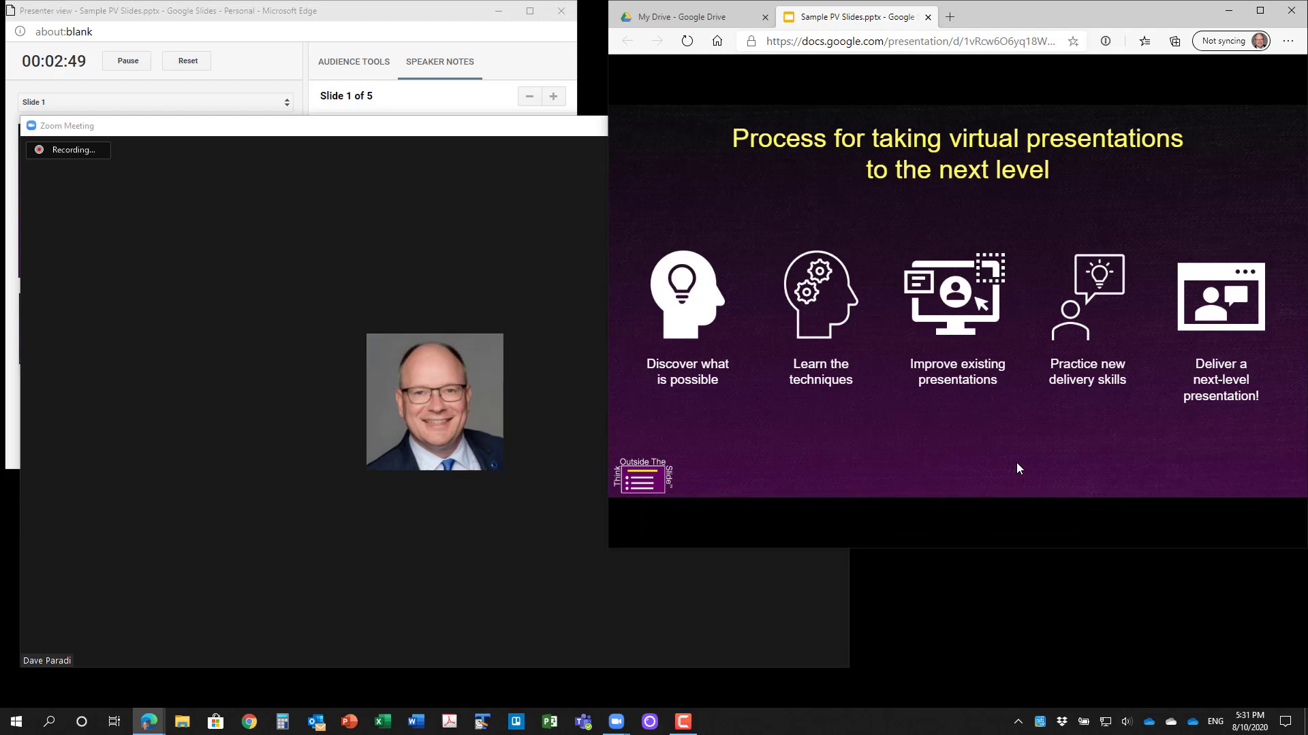
pyautogui.moveTo(1024, 497)
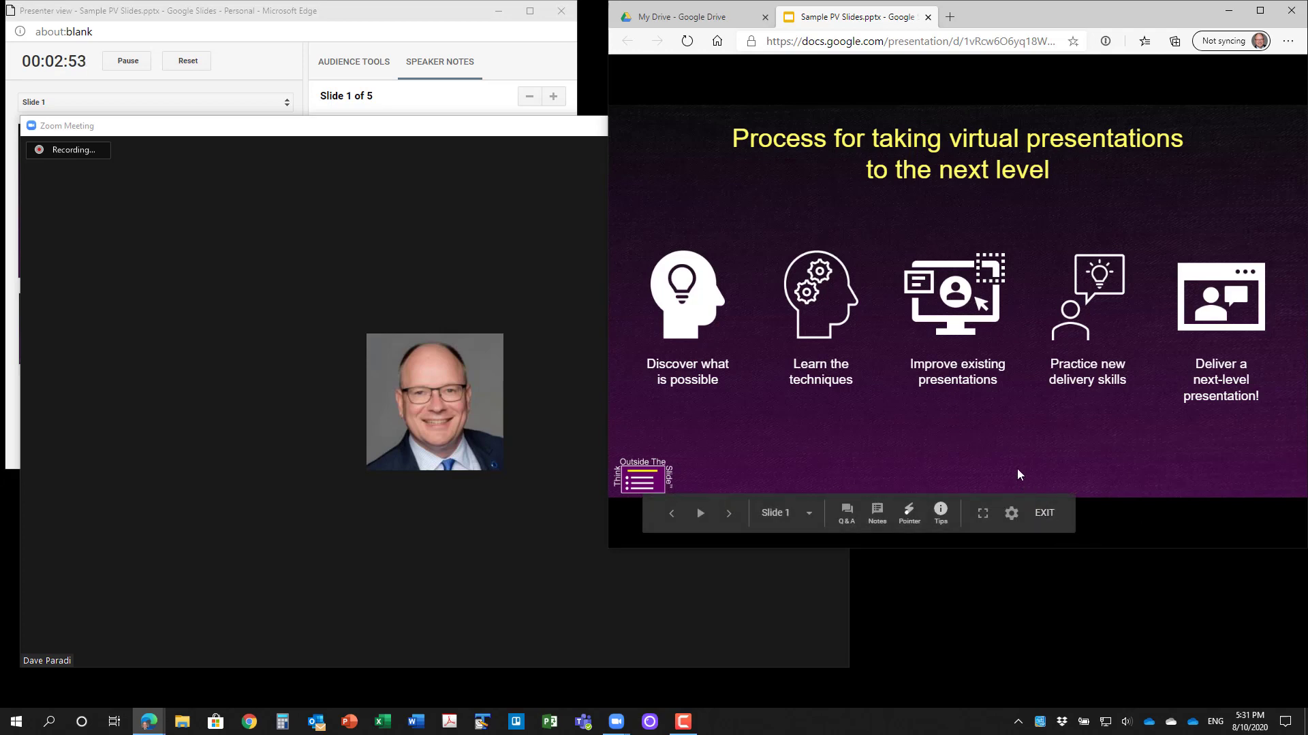
# Step: End the slideshow with Esc, returning to the slide editor
pyautogui.press('Escape')
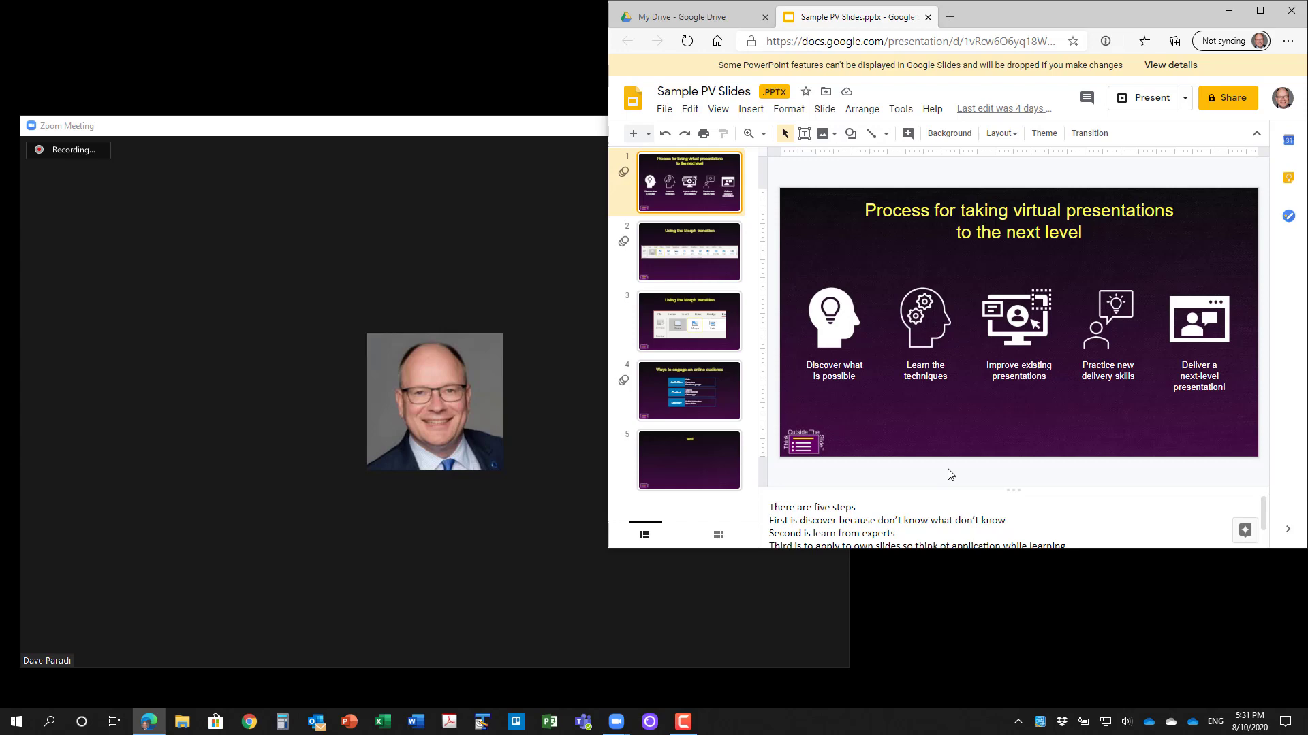
# Step: Close the Sample PV Slides tab and the Drive preview to get back to My Drive
pyautogui.click(927, 19)
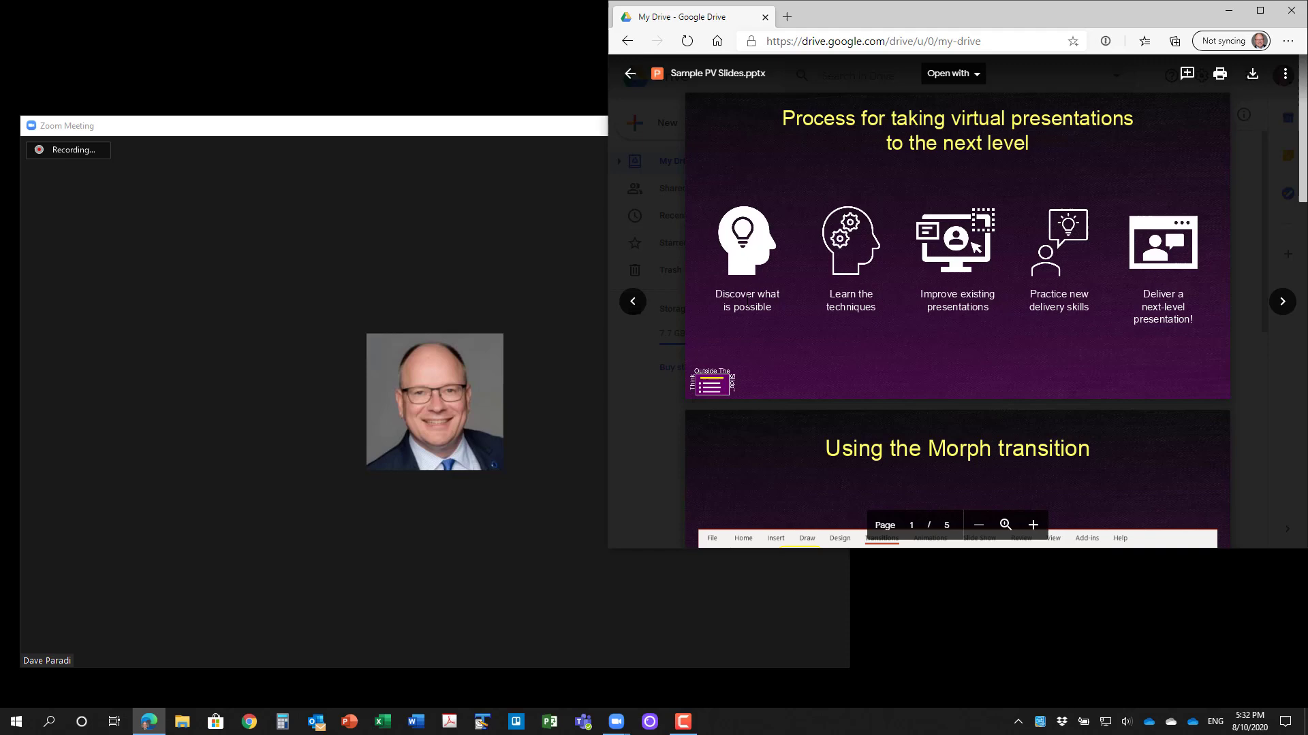
pyautogui.click(630, 73)
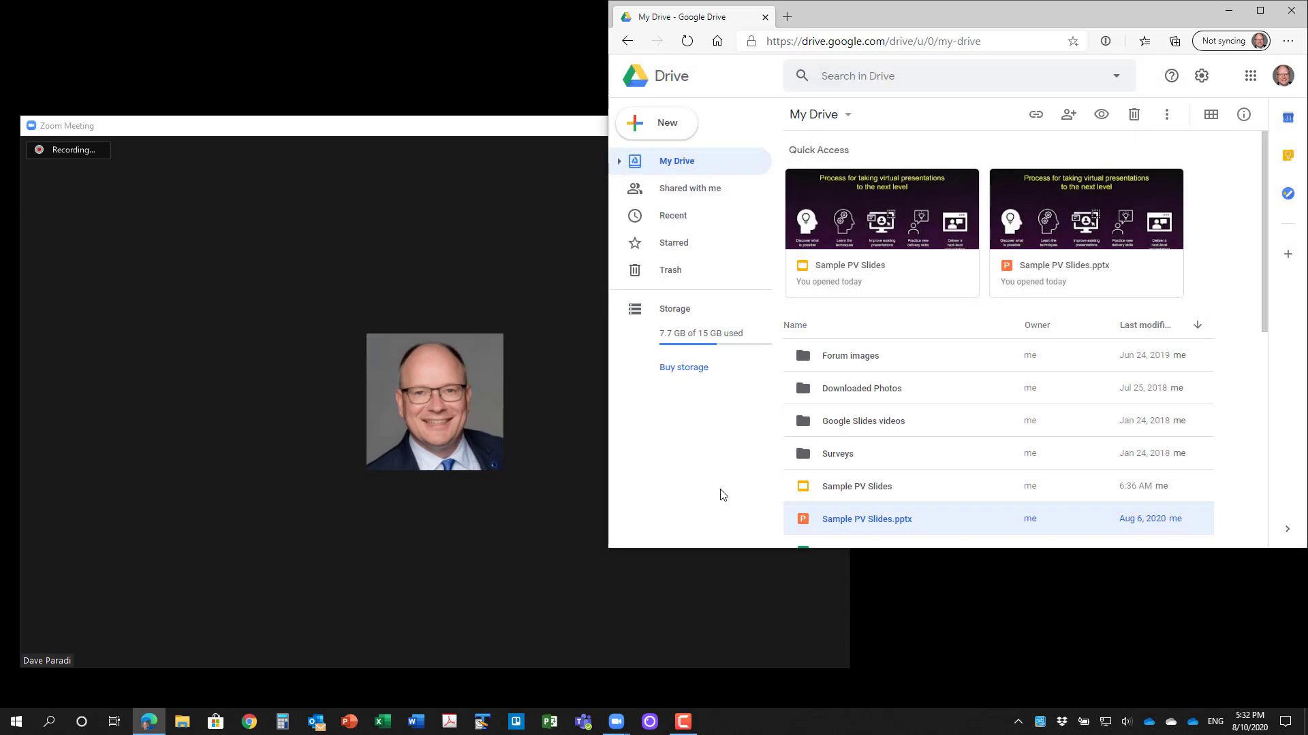